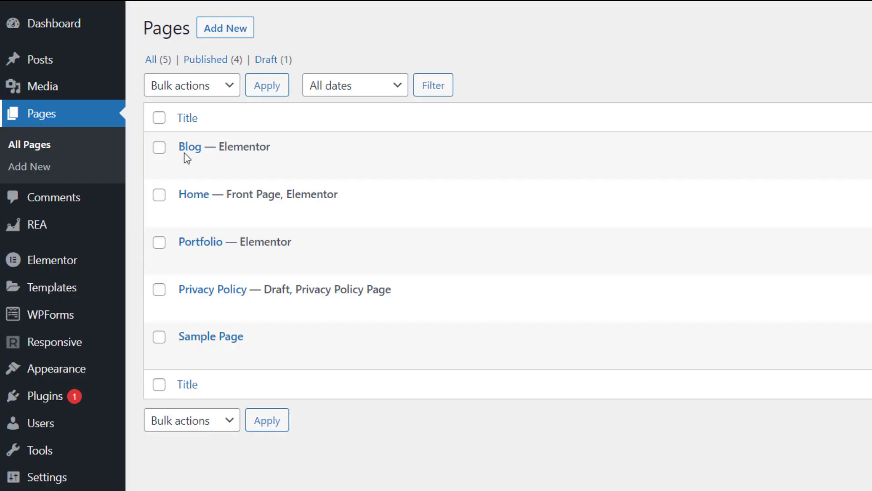
Launch Elementor on the Home page from the WordPress All Pages list
left_click(380, 217)
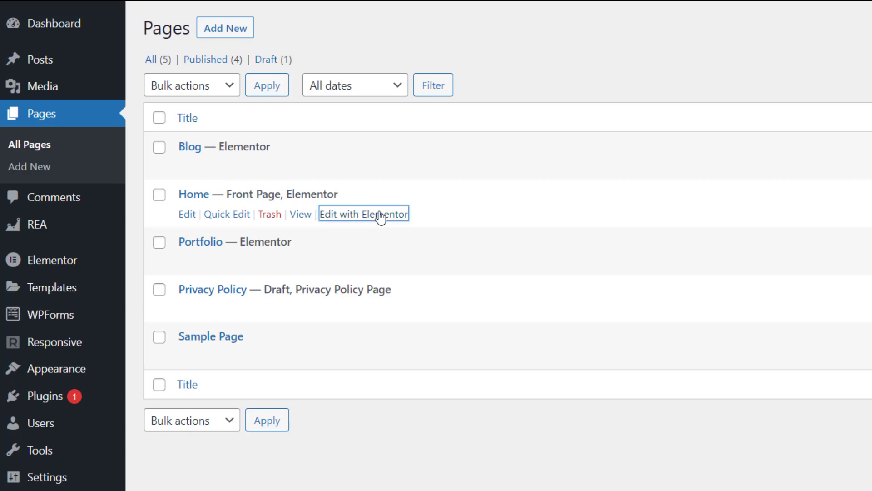
scroll(114, 60, "down", 5)
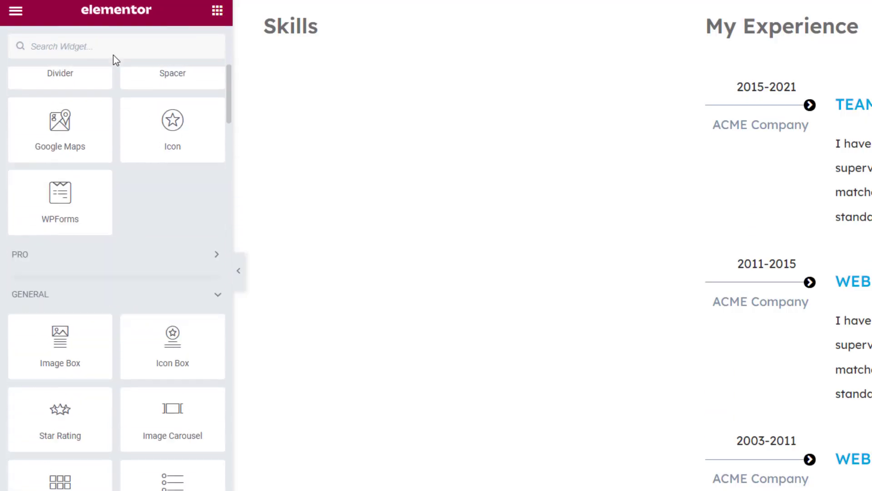
scroll(113, 61, "down", 3)
scroll(113, 61, "down", 3)
scroll(113, 60, "down", 5)
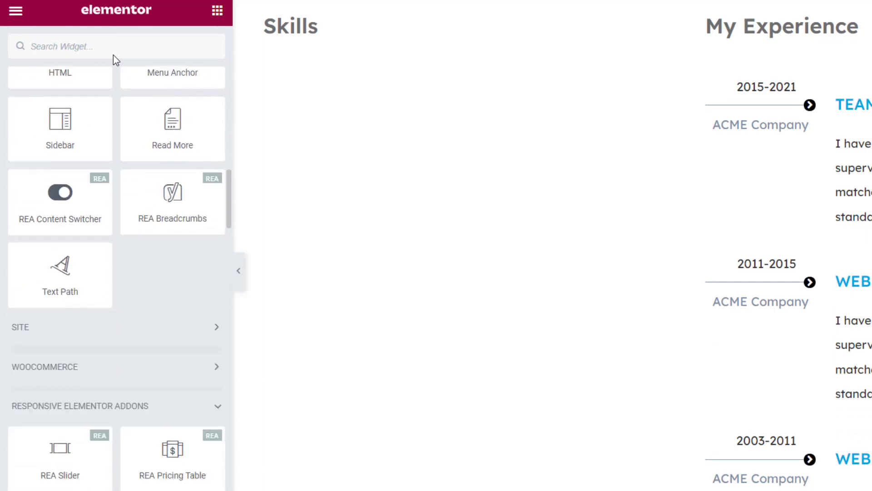
scroll(113, 55, "down", 3)
scroll(113, 56, "down", 1)
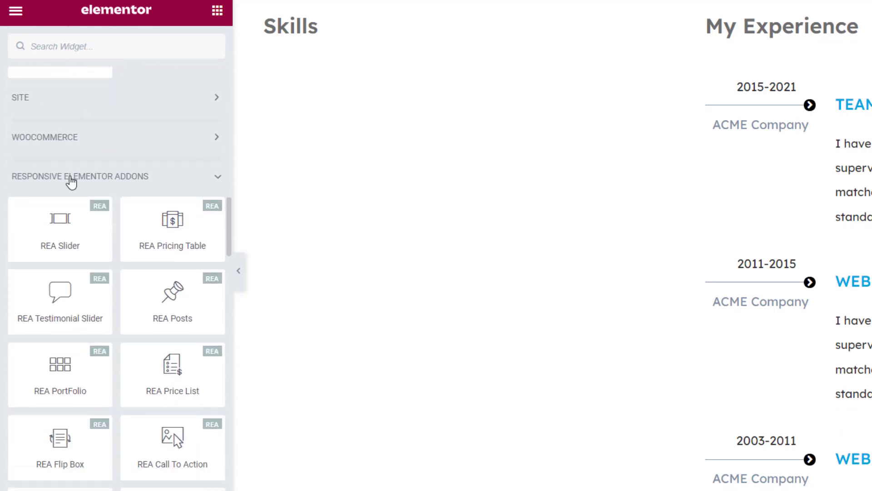
scroll(116, 180, "down", 1)
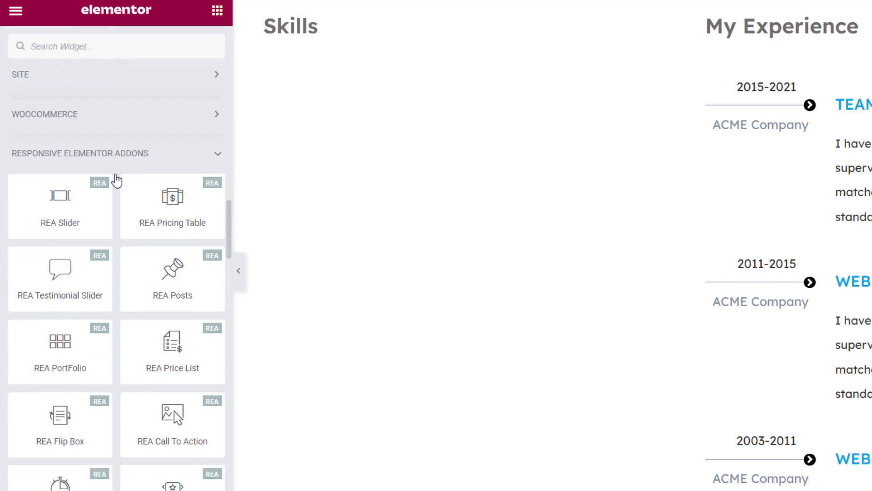
scroll(116, 179, "down", 3)
scroll(116, 179, "down", 2)
scroll(116, 179, "down", 2)
scroll(116, 180, "down", 1)
scroll(116, 180, "down", 1)
scroll(116, 180, "down", 2)
scroll(116, 180, "down", 1)
scroll(116, 179, "down", 1)
scroll(116, 179, "down", 1)
scroll(116, 179, "down", 2)
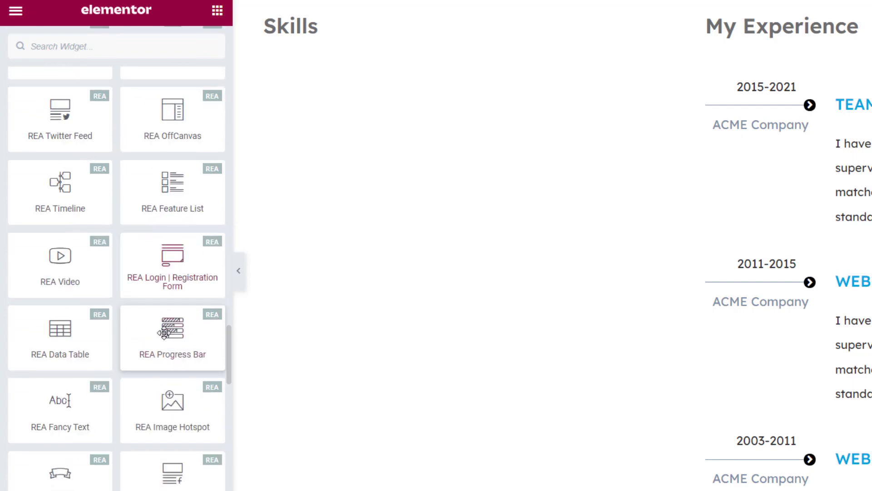
Search the widget panel for 'rea progress bar'
left_click(73, 44)
type("rea progress bar")
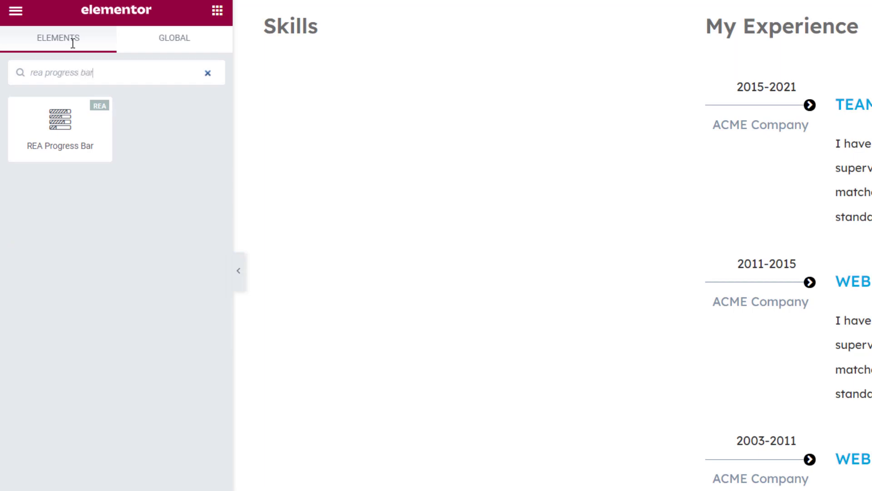
Place an REA Progress Bar widget in the Skills column below the heading
mouse_move(61, 132)
left_mouse_down()
mouse_move(307, 78)
mouse_move(317, 57)
left_mouse_up()
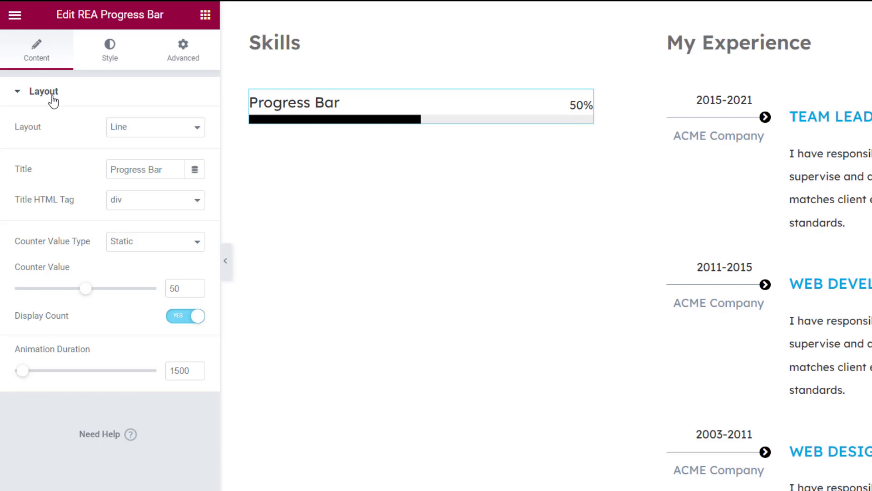
Preview the Circle, Half Circle and Box layouts, then keep the Line layout
left_click(143, 138)
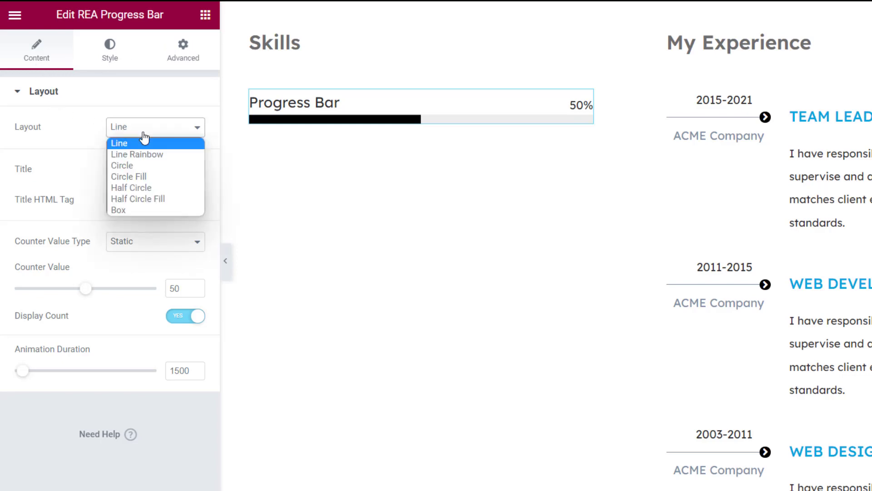
left_click(142, 171)
left_click(139, 134)
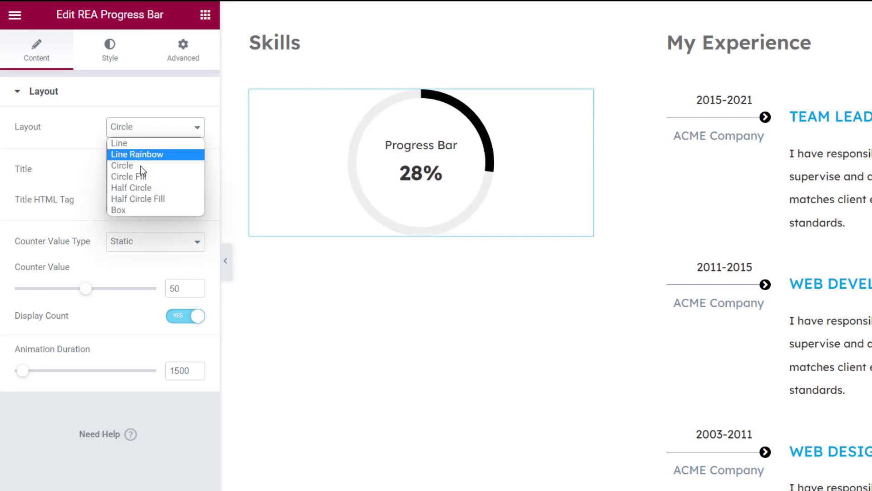
left_click(143, 188)
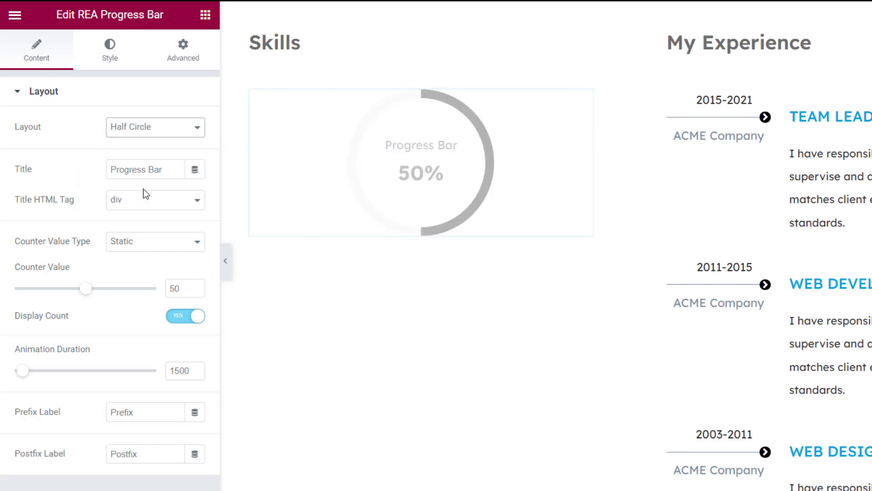
left_click(130, 139)
left_click(133, 210)
left_click(127, 131)
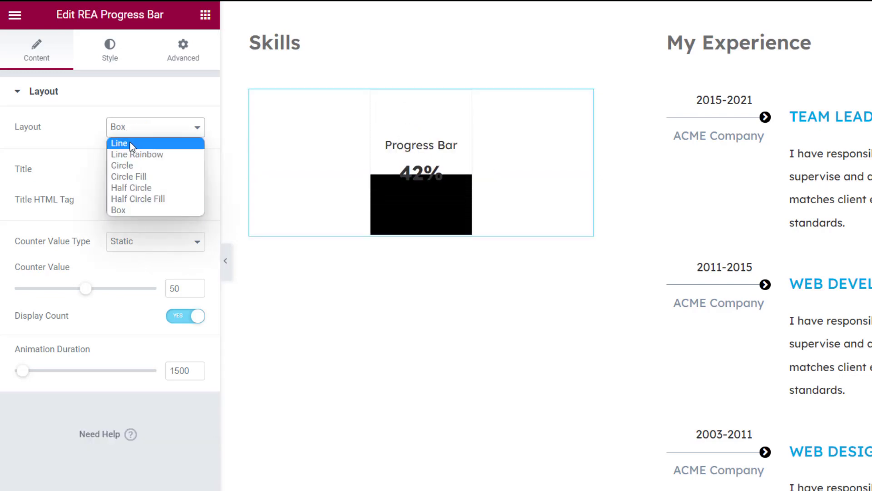
left_click(130, 145)
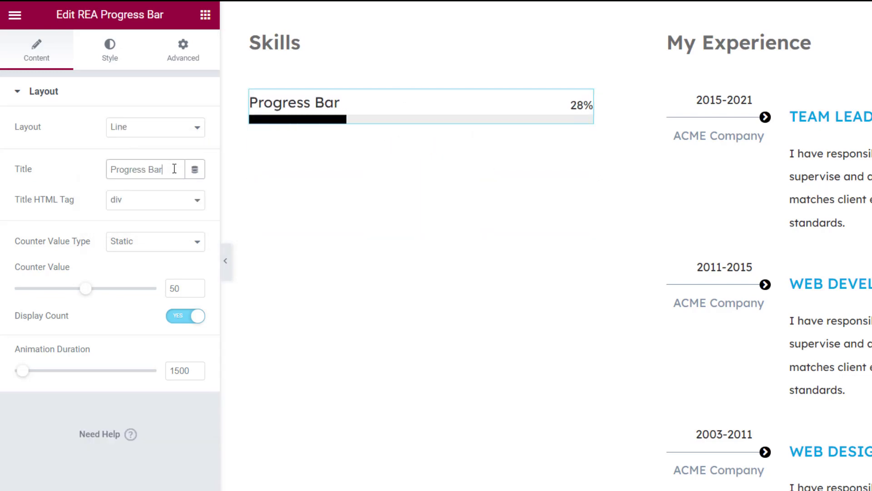
Keep the div title tag, Static counter and percentage display, and raise the counter to 59%
left_click(157, 210)
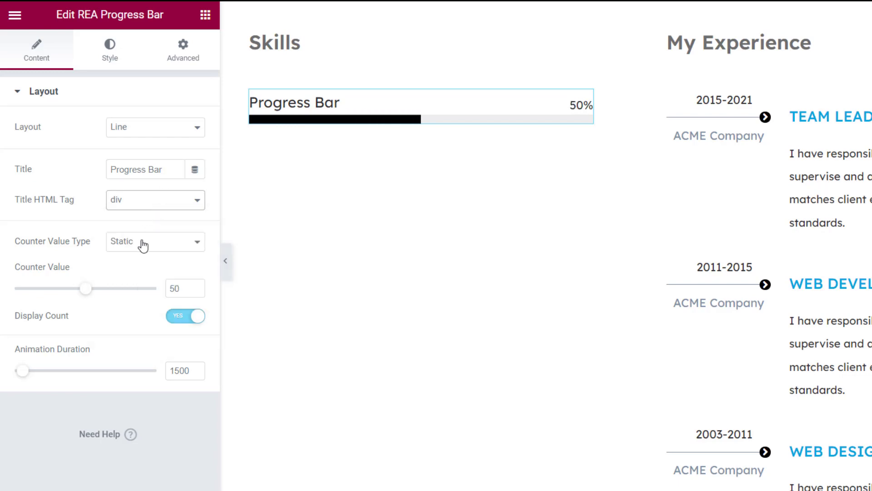
left_click(143, 246)
left_click(143, 245)
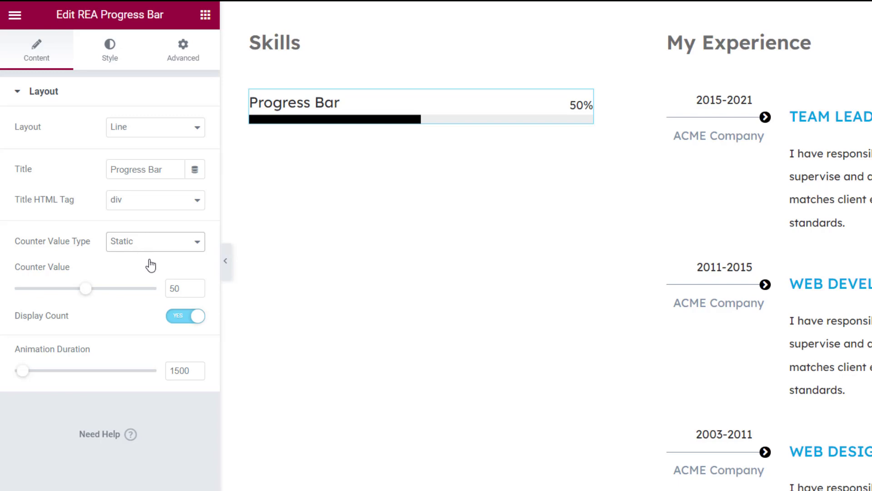
left_click(178, 318)
left_click(179, 318)
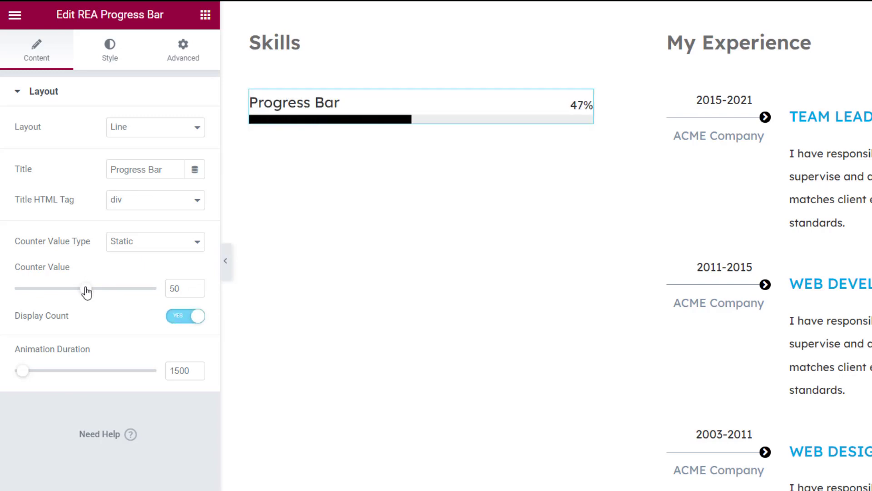
left_click_drag(86, 293, 98, 291)
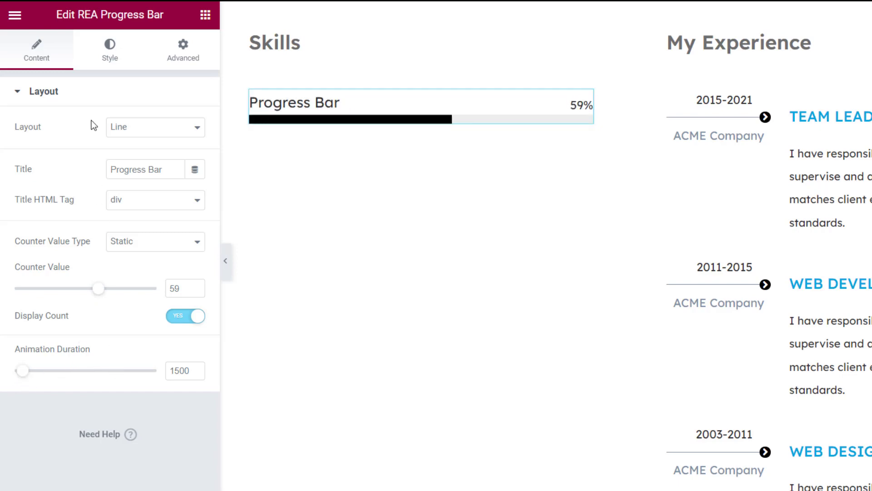
Left-align the progress bar and size its track to 85 wide and 32 tall
left_click(104, 54)
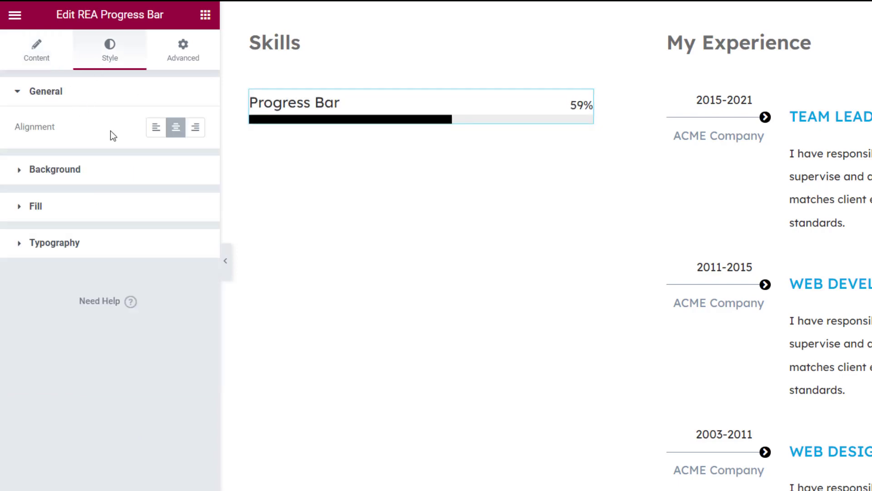
left_click(152, 131)
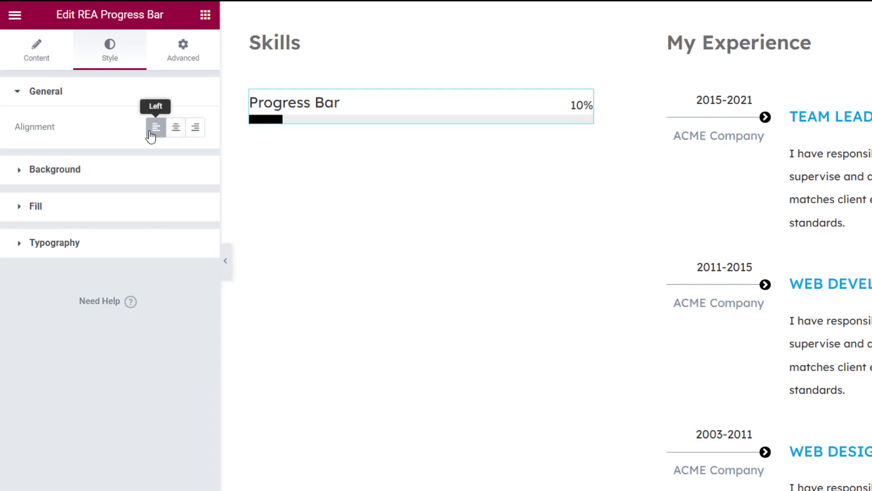
left_click(76, 179)
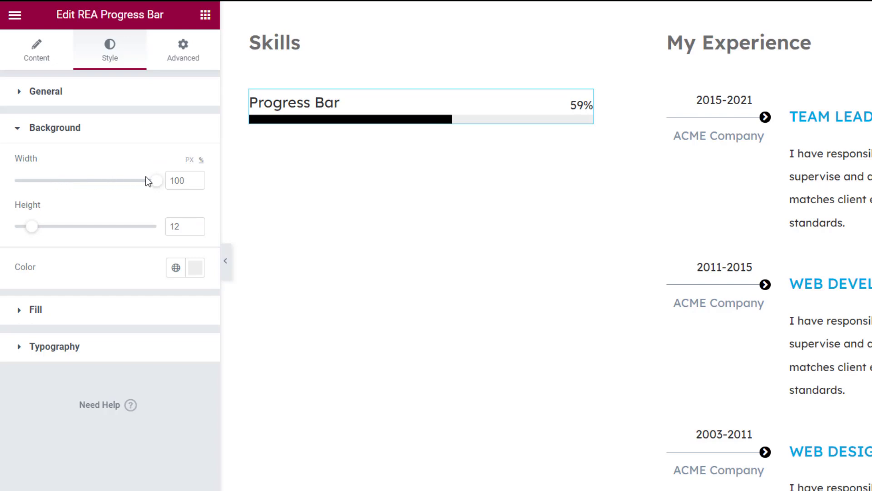
left_click_drag(157, 188, 135, 190)
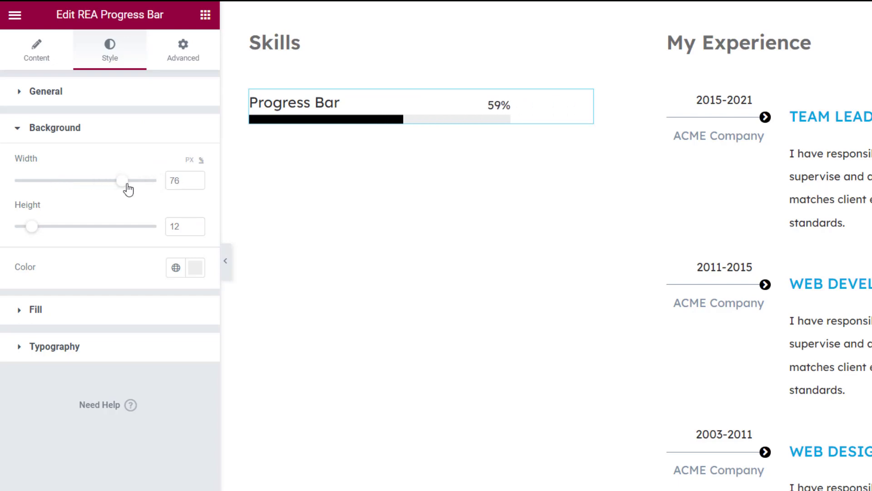
left_click_drag(31, 231, 60, 234)
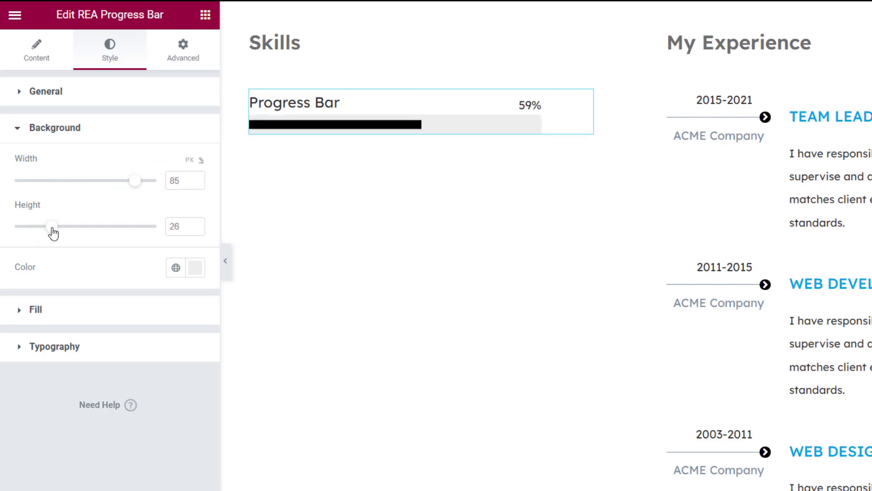
Colour the progress bar's background track red
left_click(194, 267)
left_click_drag(134, 336, 143, 340)
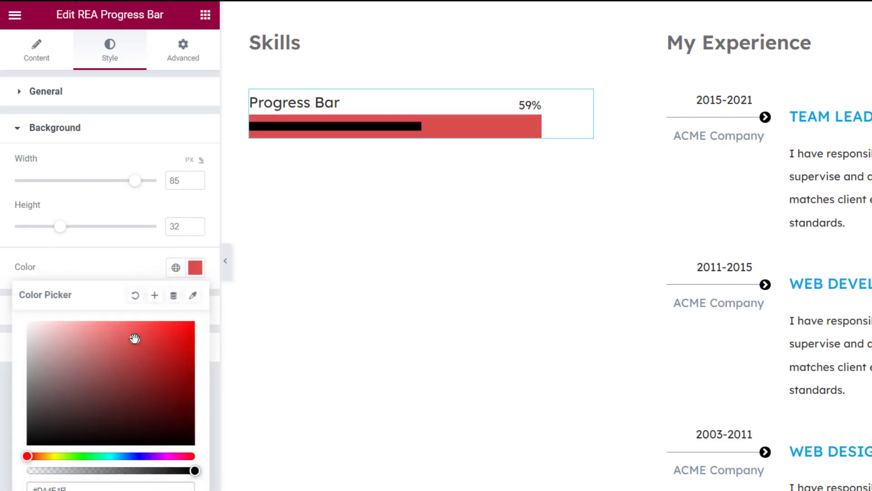
left_click(121, 258)
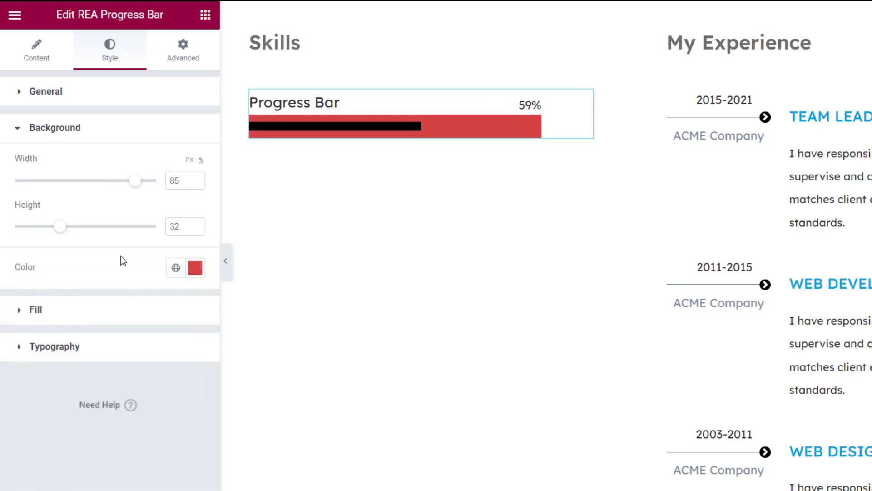
left_click(96, 317)
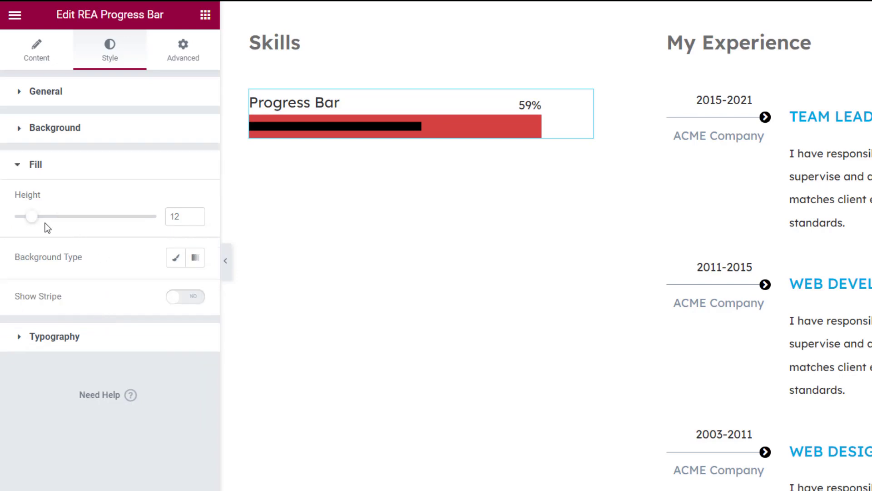
Give the bar fill a height of 33, Classic type, and stripes
left_click_drag(35, 216, 62, 216)
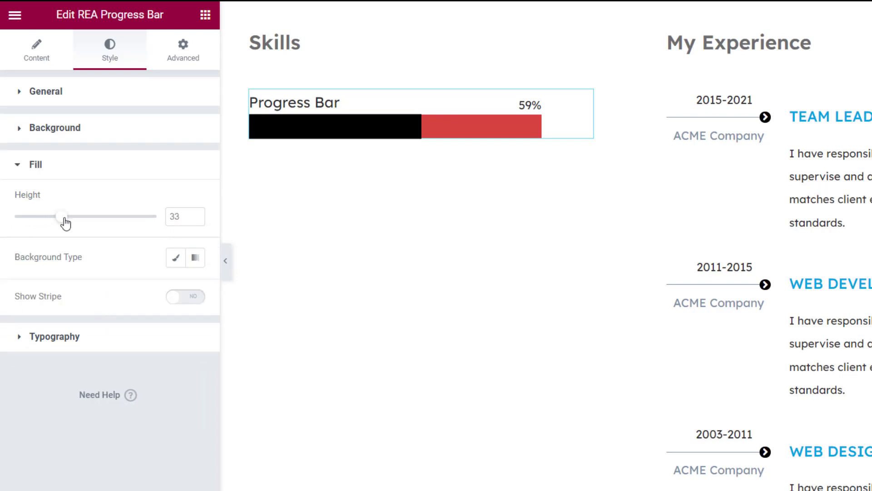
left_click(194, 257)
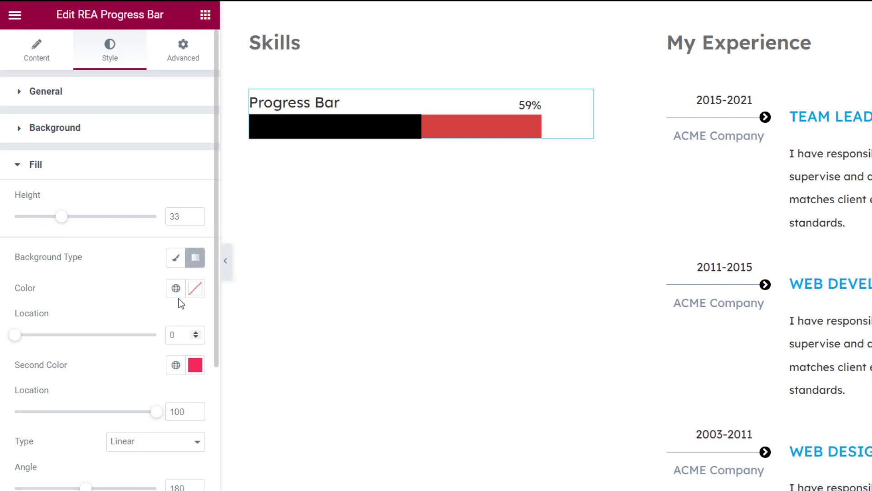
left_click(193, 259)
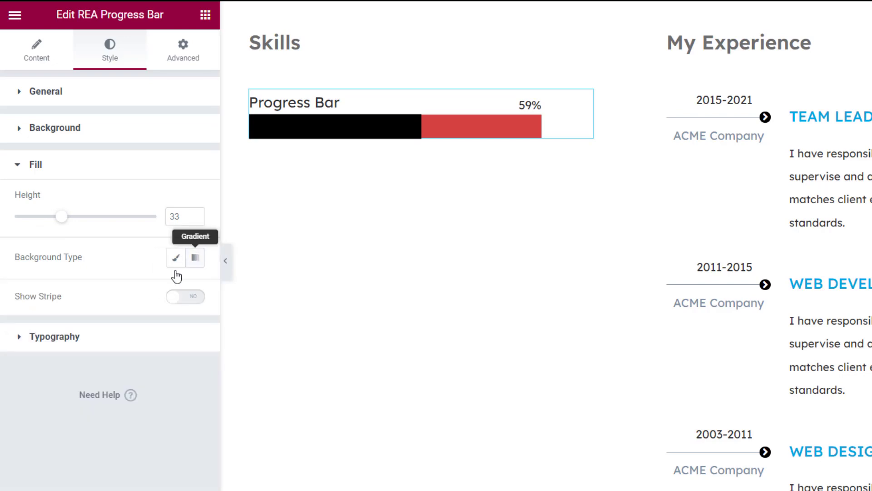
left_click(188, 305)
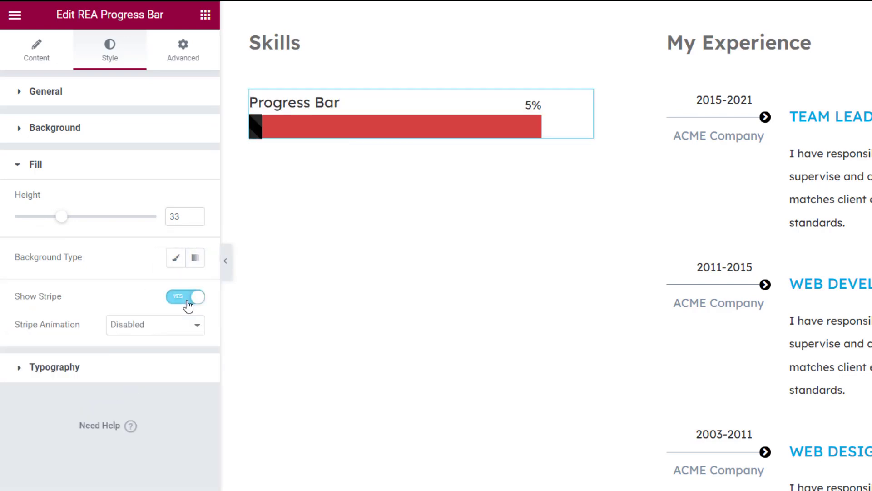
Set the Progress Bar title colour to a vivid red
left_click(63, 369)
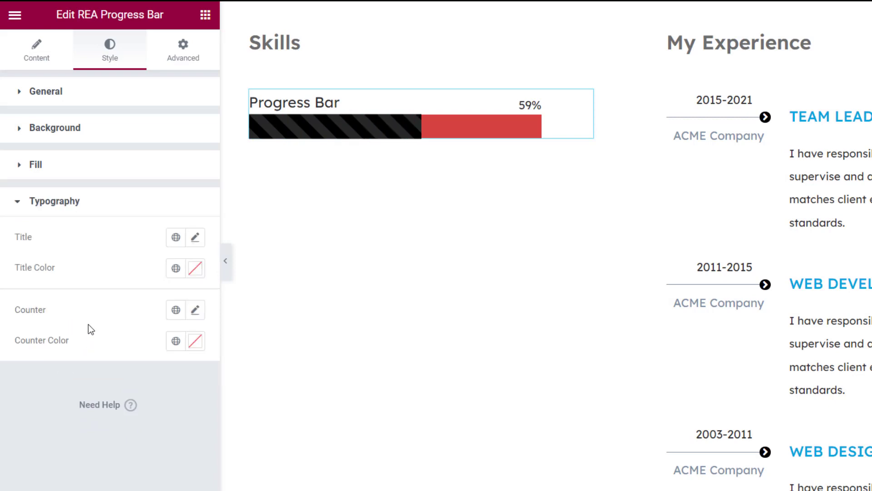
left_click(193, 271)
left_click(154, 369)
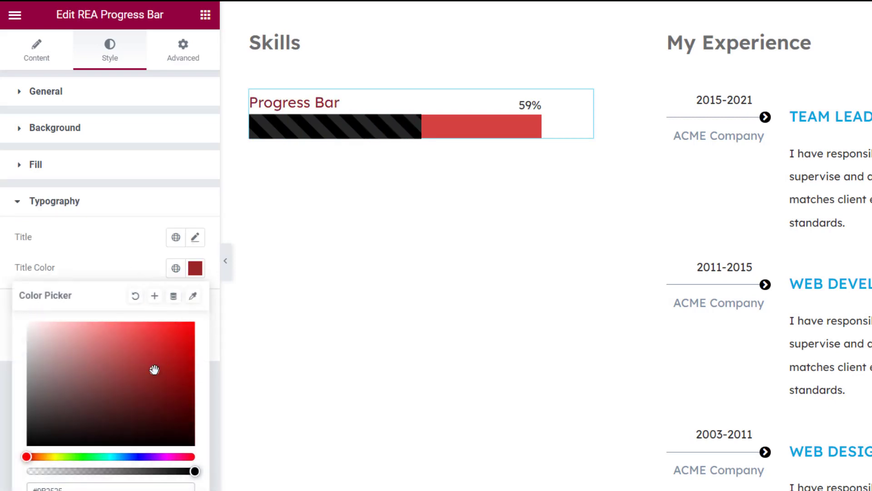
left_click_drag(154, 370, 171, 342)
left_click(135, 259)
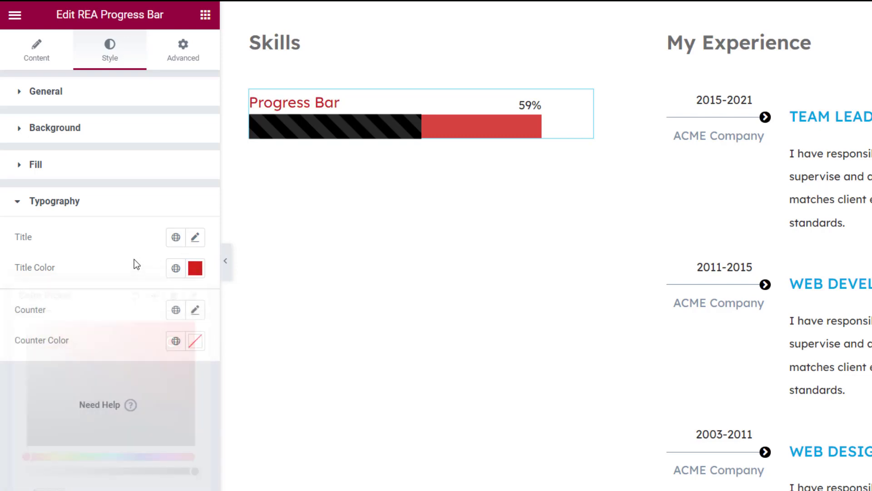
Set the widget's entrance animation to Fade In Down
left_click(184, 57)
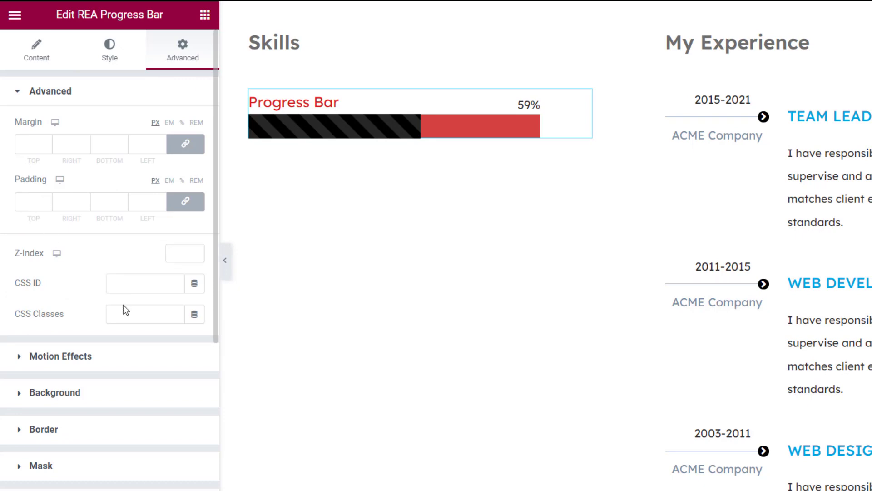
left_click(109, 357)
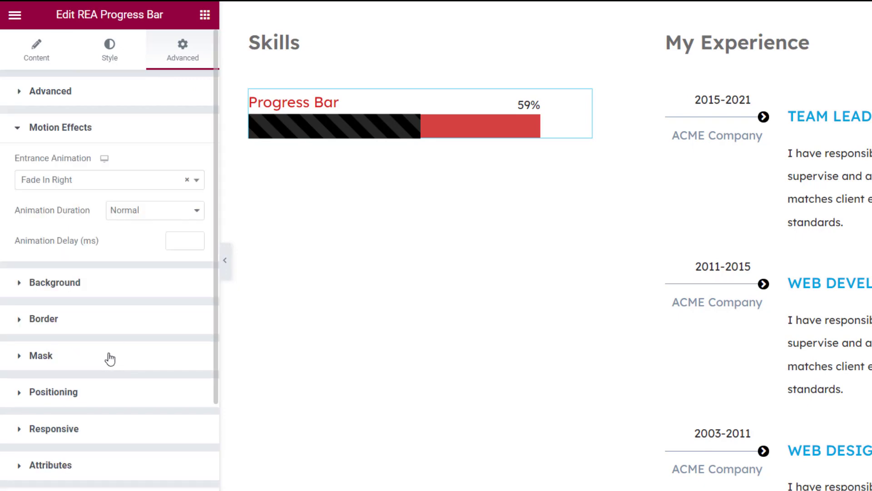
left_click(98, 184)
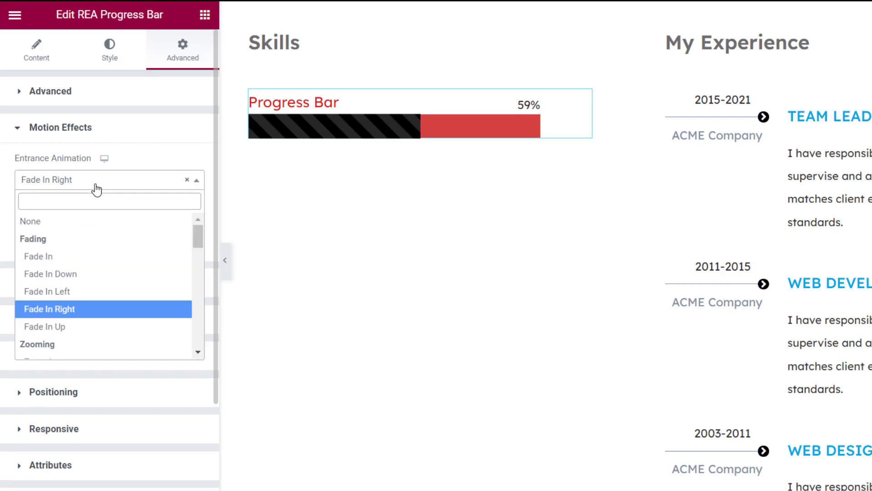
left_click(96, 275)
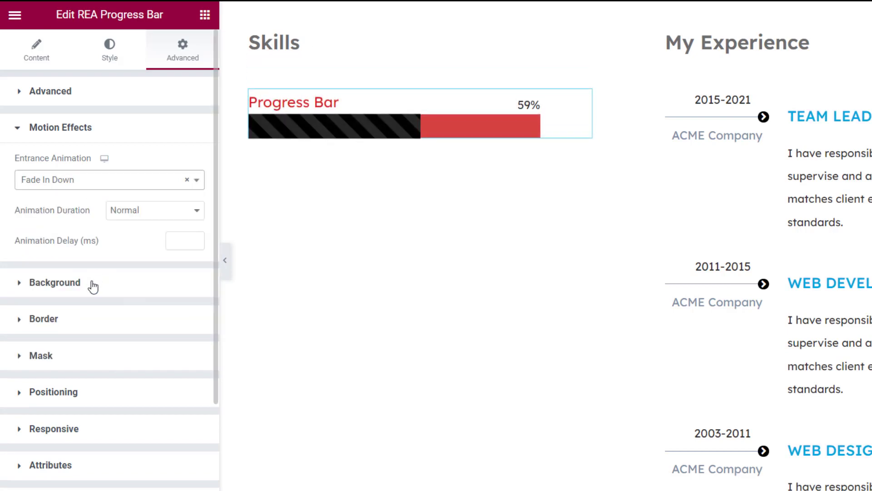
Review the widget's Background, Border, Mask and Positioning settings
left_click(93, 287)
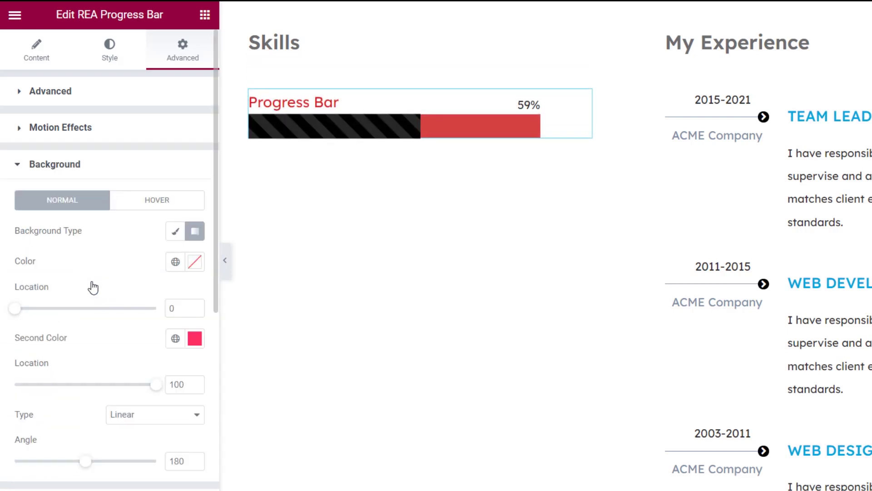
left_click(57, 165)
left_click(45, 202)
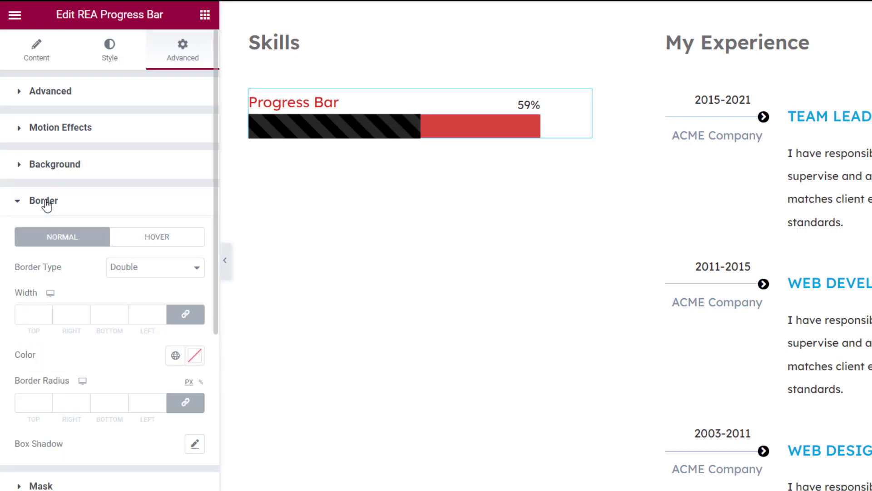
left_click(45, 206)
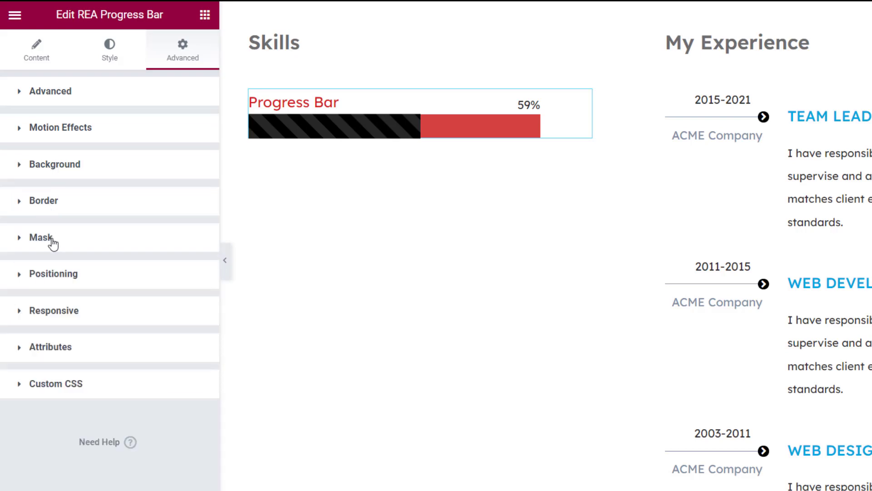
left_click(53, 243)
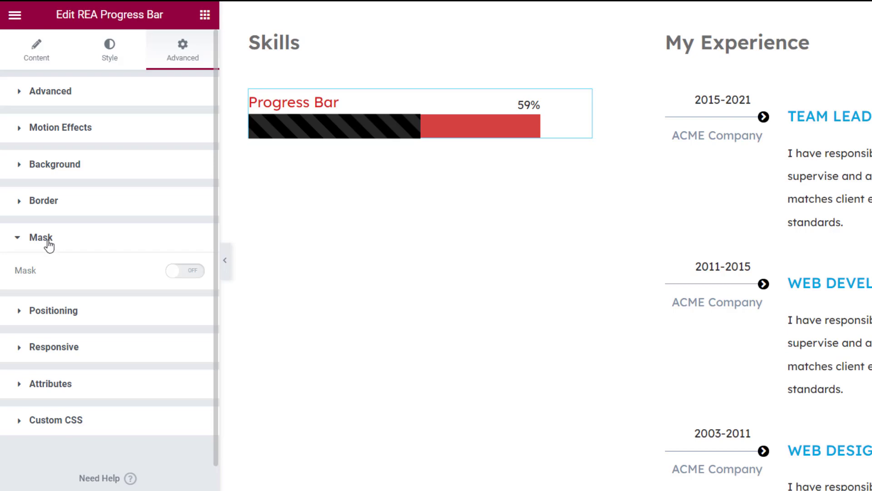
left_click(48, 240)
left_click(59, 284)
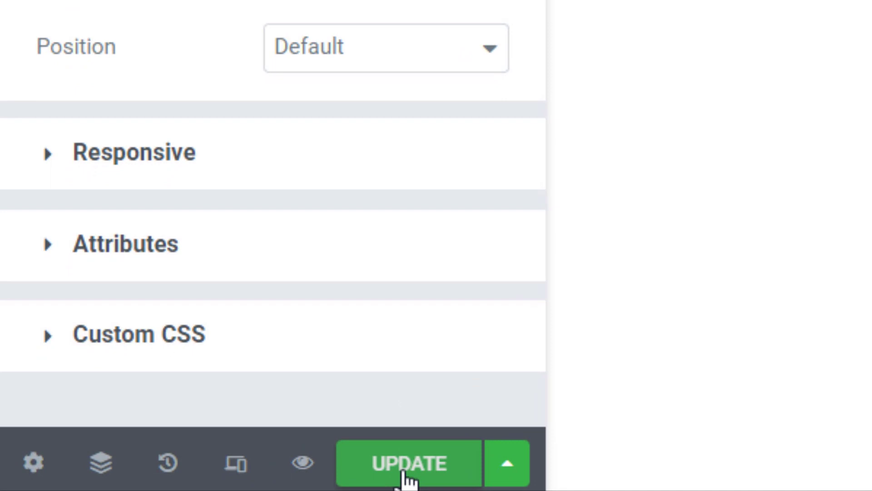
Save the page edits with Update
left_click(408, 463)
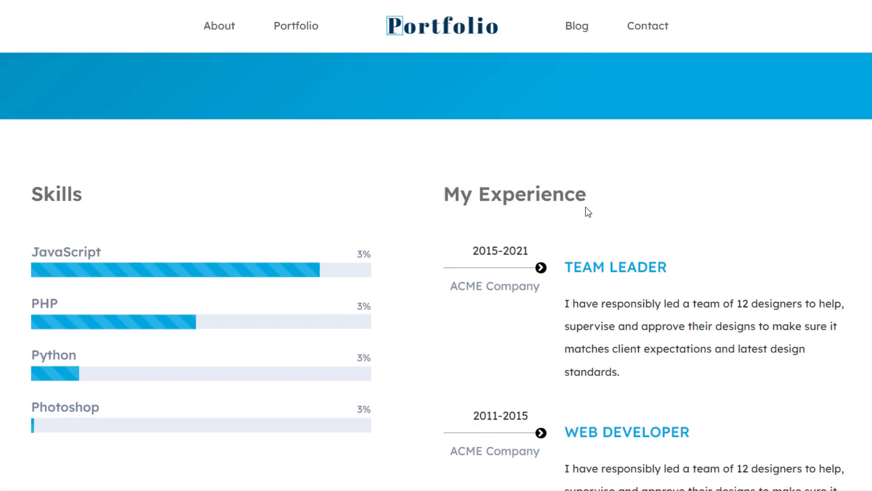
scroll(585, 206, "down", 1)
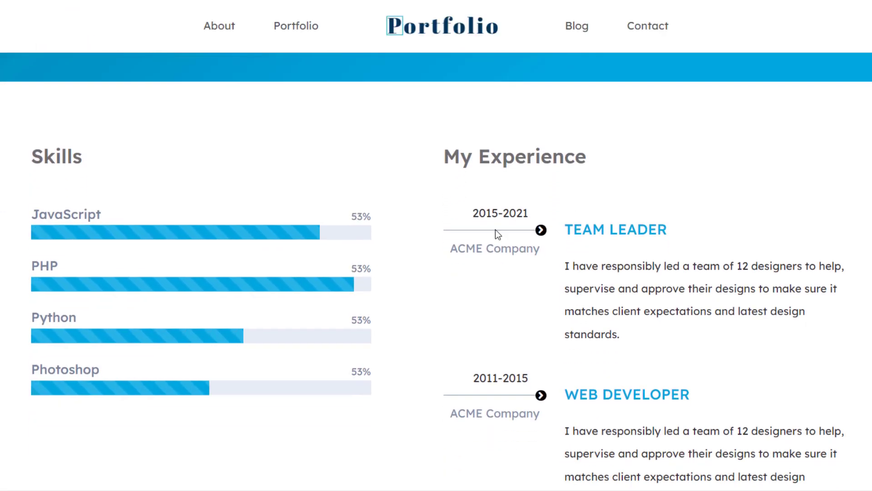